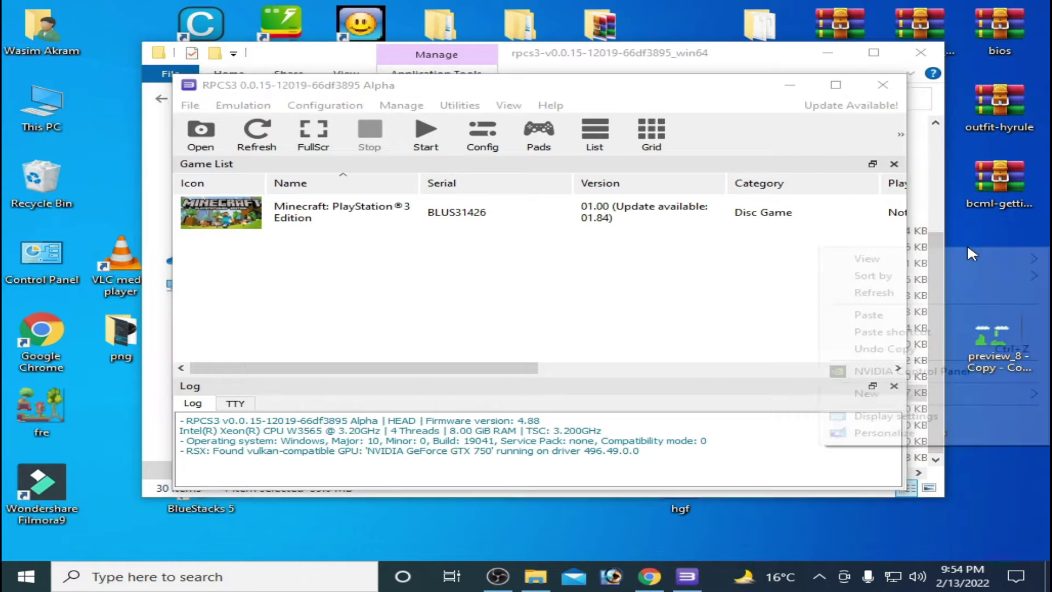
# - Right-click empty desktop space to bring up the menu containing NVIDIA Control Panel
pyautogui.rightClick(967, 245)
# - Open NVIDIA Control Panel and check System Information: GeForce GTX 750, driver 496.49
pyautogui.click(935, 373)
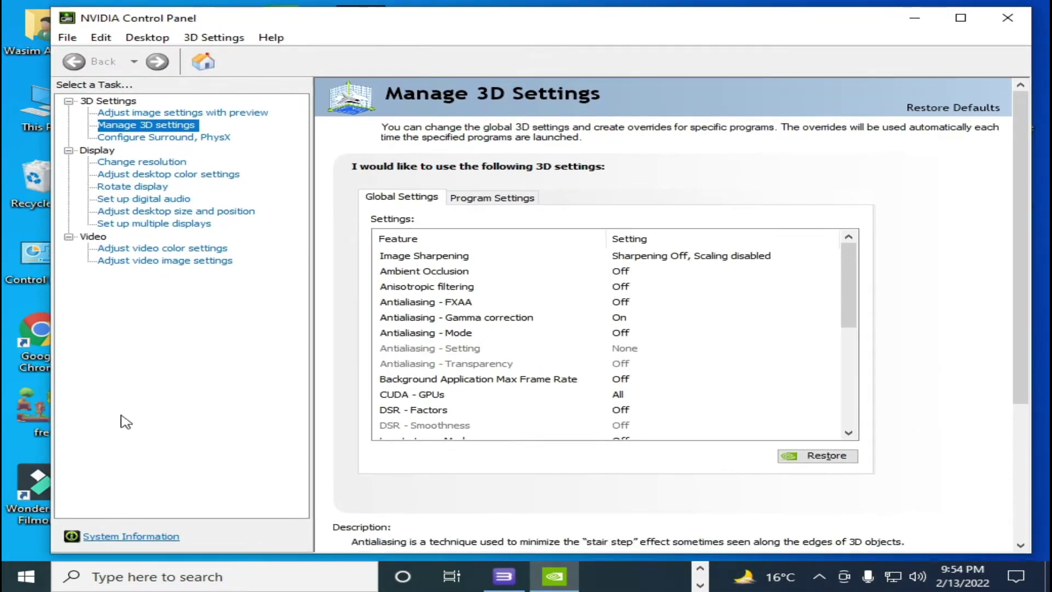
pyautogui.click(132, 537)
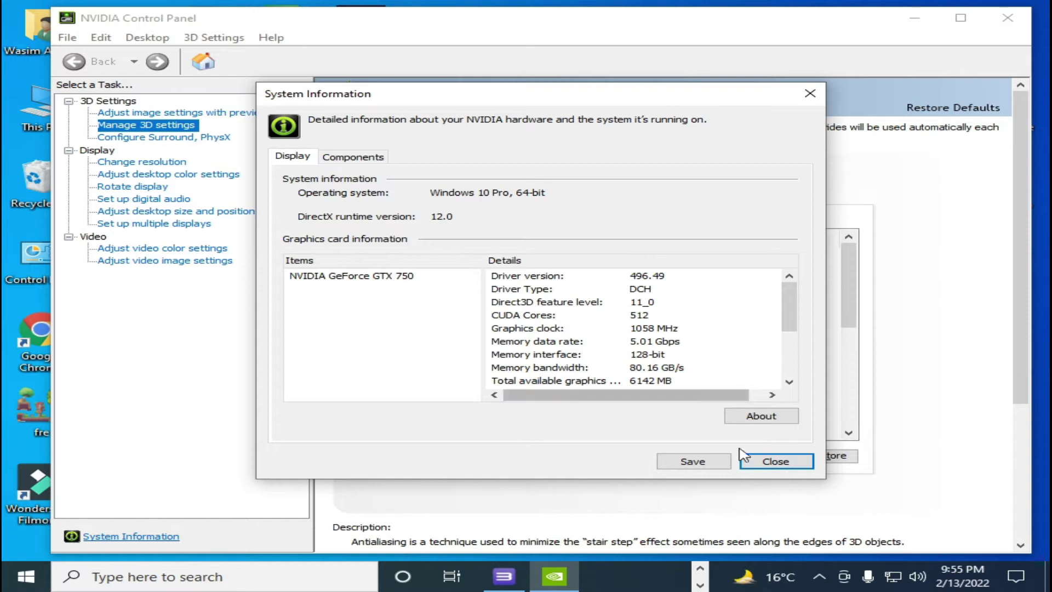
pyautogui.click(776, 460)
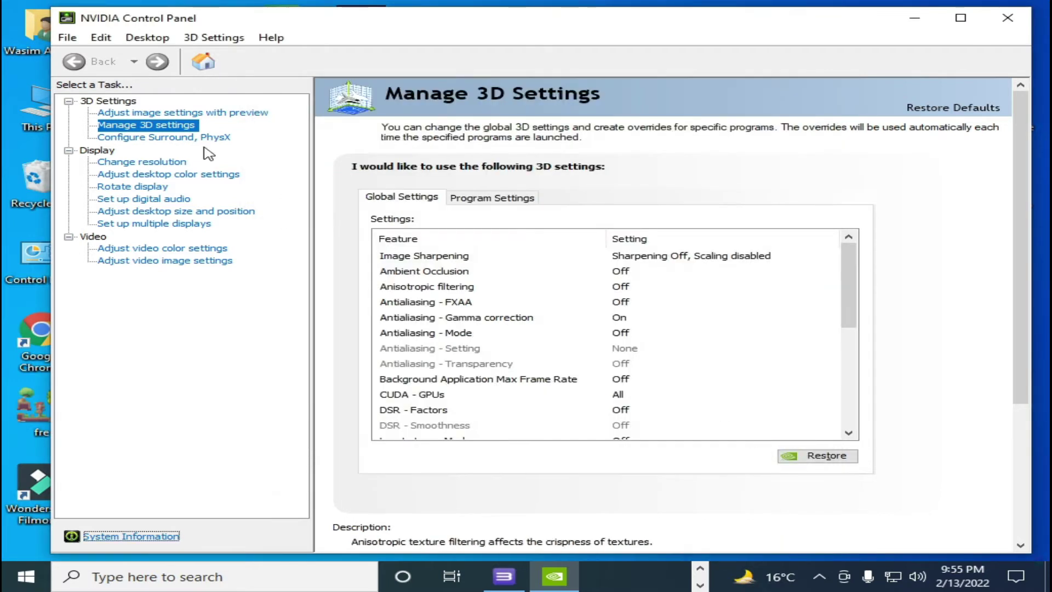
# - After trying the preference slider, apply 'Use the advanced 3D image settings' for image settings
pyautogui.click(148, 113)
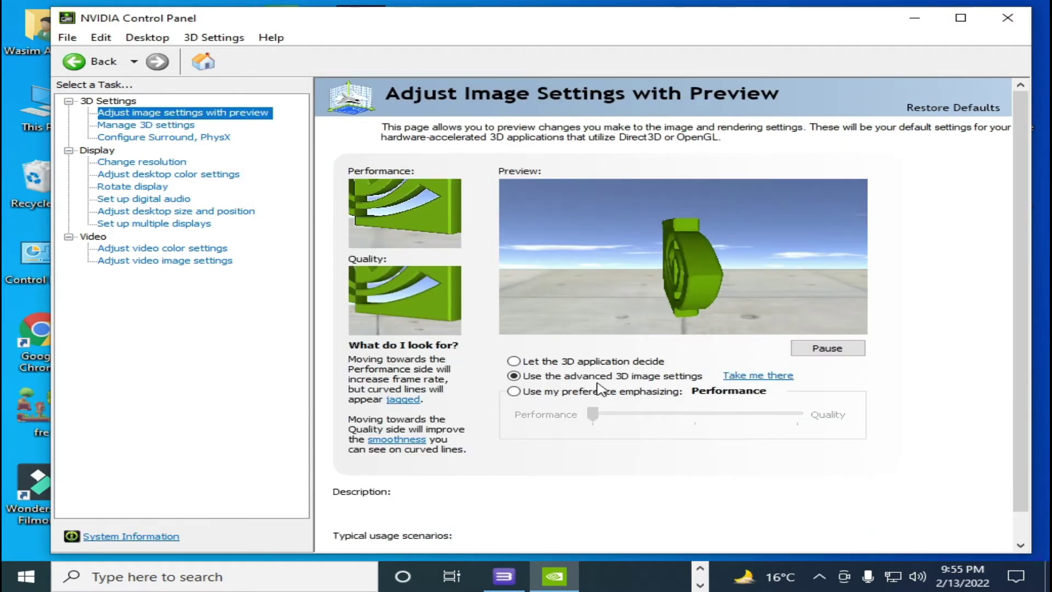
pyautogui.click(514, 392)
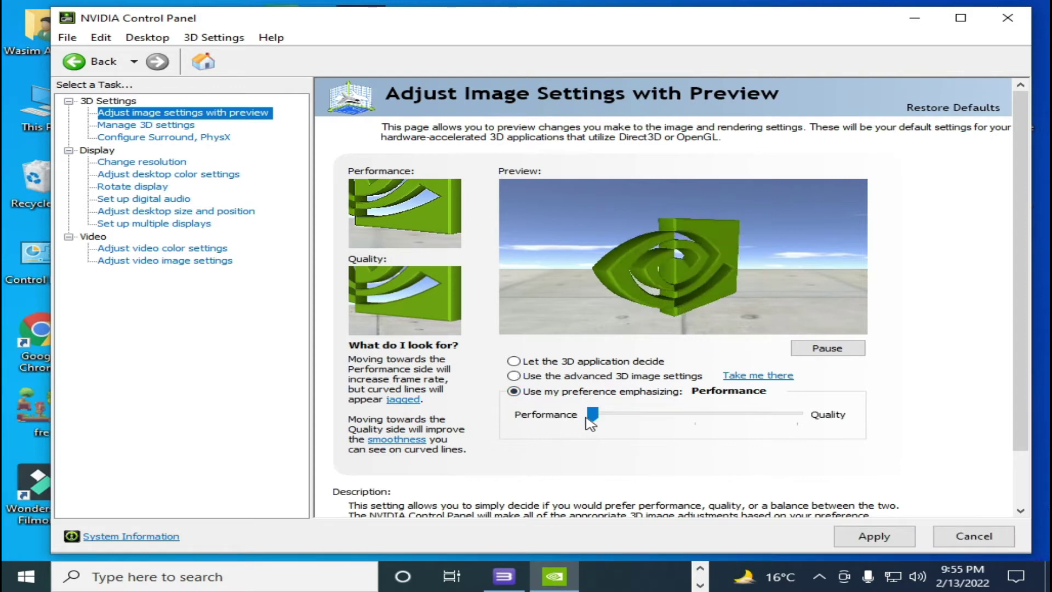
pyautogui.moveTo(593, 414); pyautogui.dragTo(694, 416)
pyautogui.click(593, 414)
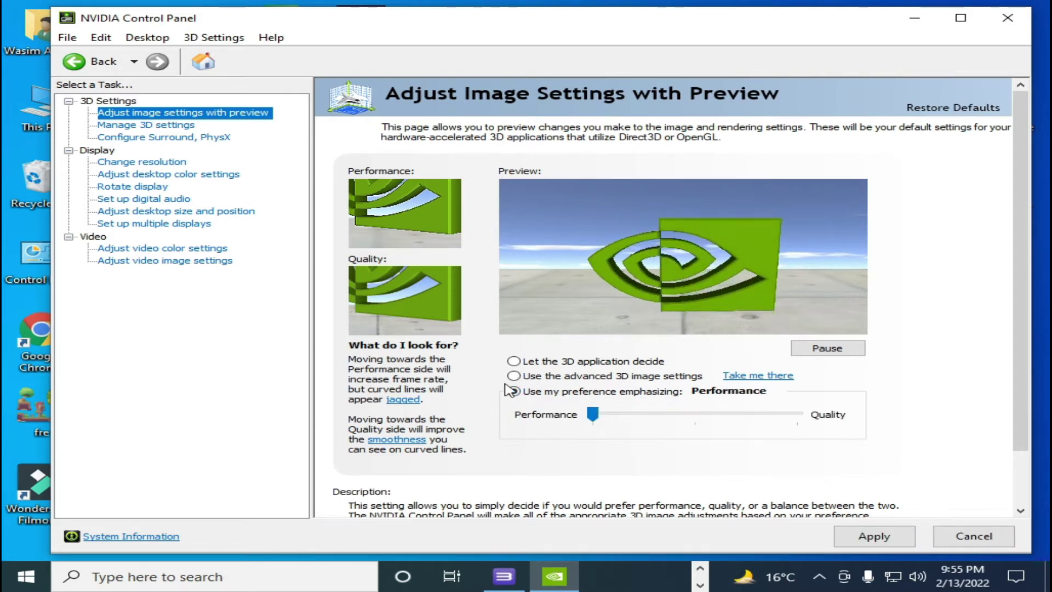
pyautogui.click(514, 376)
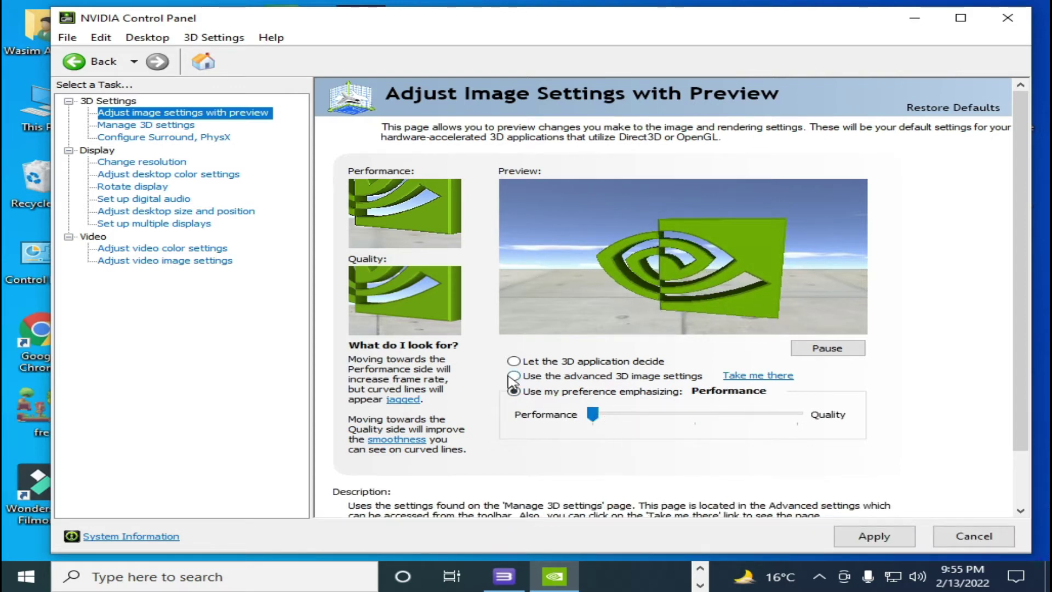
pyautogui.click(872, 536)
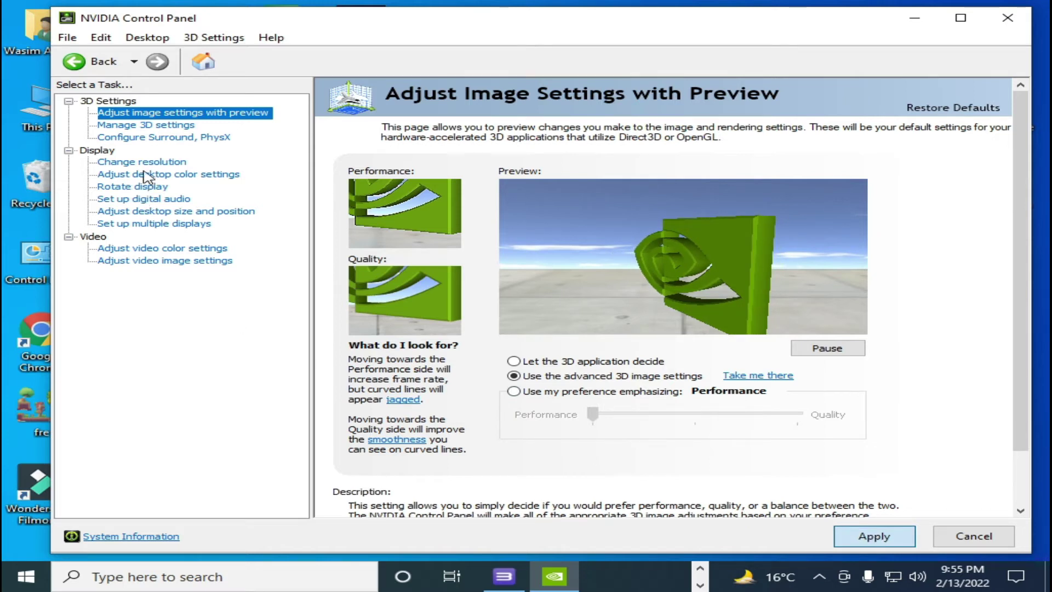
# - In global 3D settings, keep Power management mode at Prefer maximum performance
pyautogui.click(146, 126)
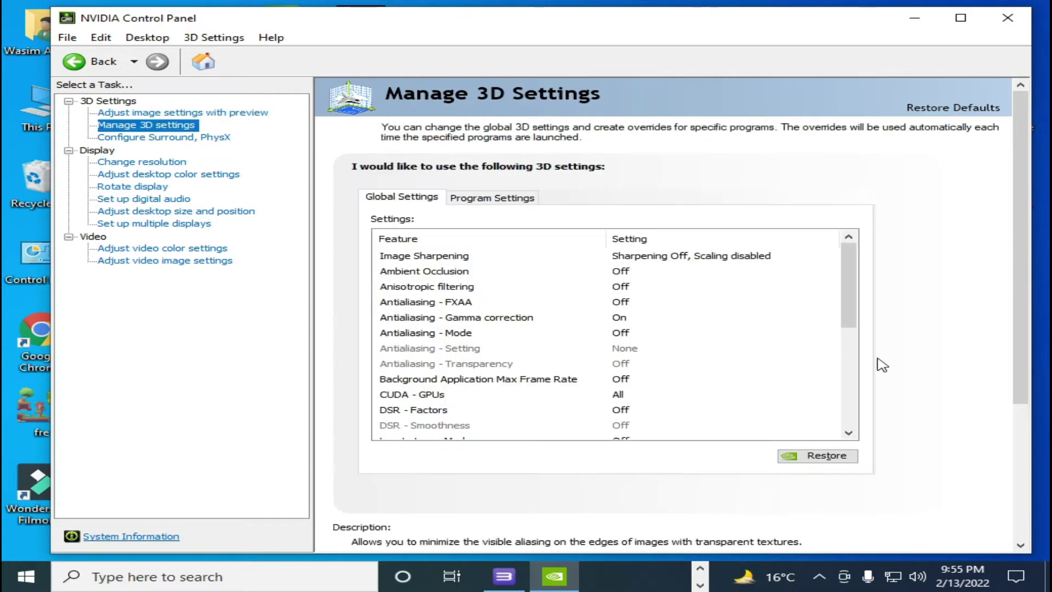
pyautogui.moveTo(848, 283); pyautogui.dragTo(848, 341)
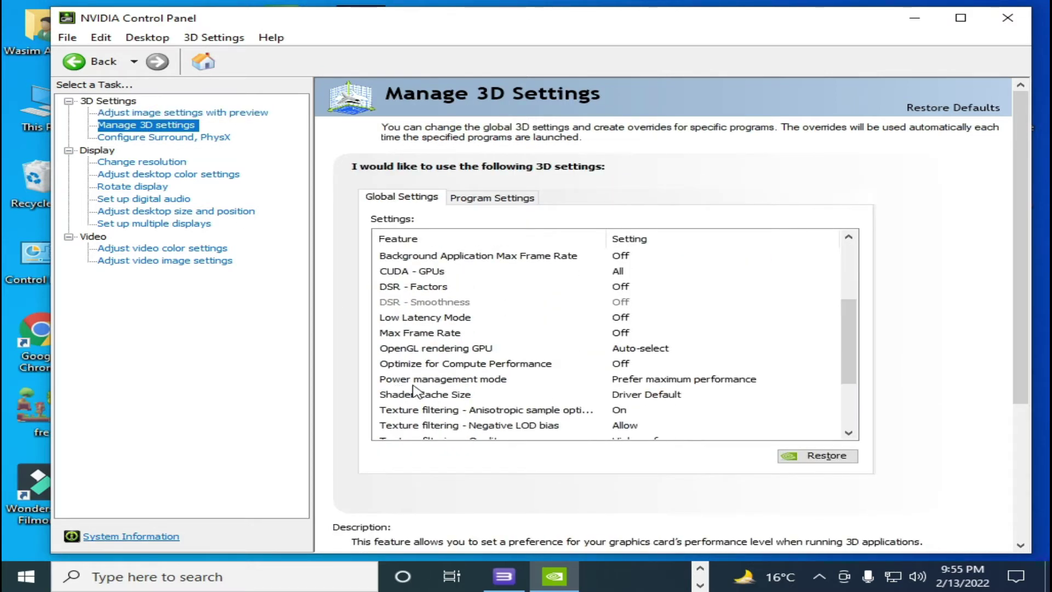
pyautogui.click(672, 383)
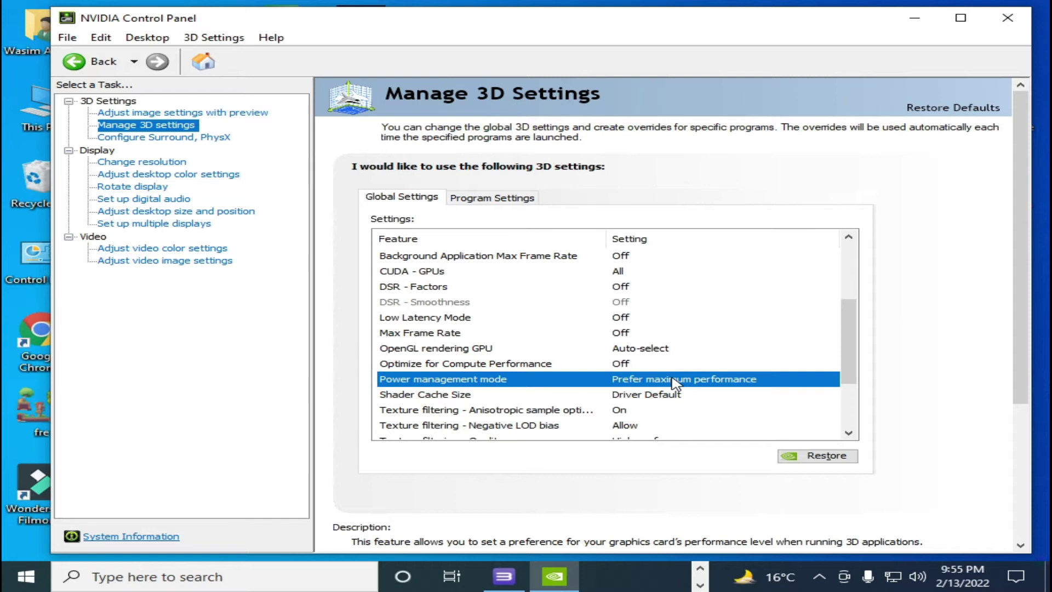
pyautogui.click(674, 383)
pyautogui.click(674, 401)
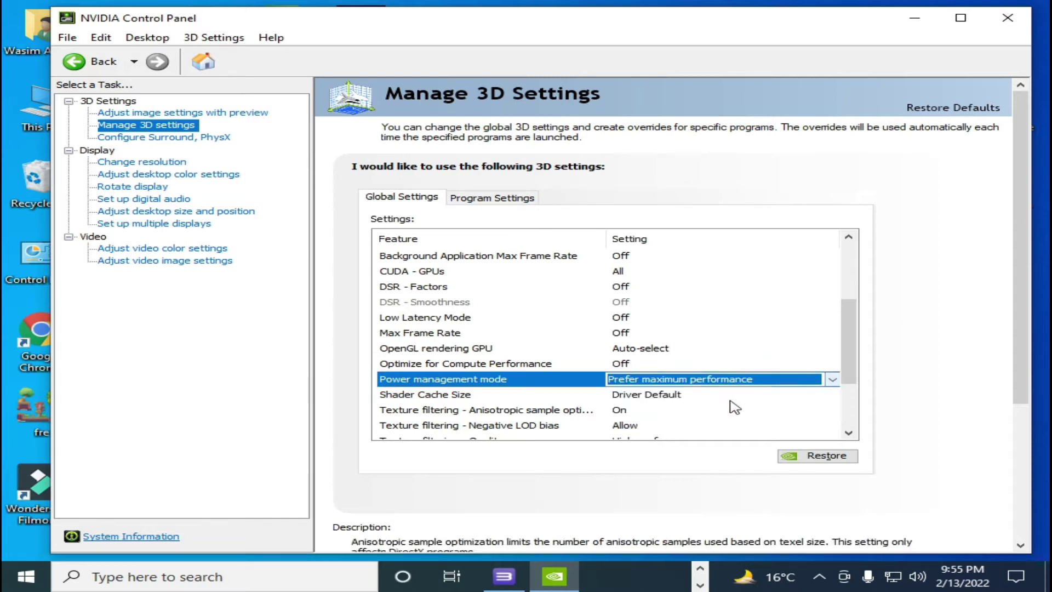
pyautogui.moveTo(845, 332); pyautogui.dragTo(846, 386)
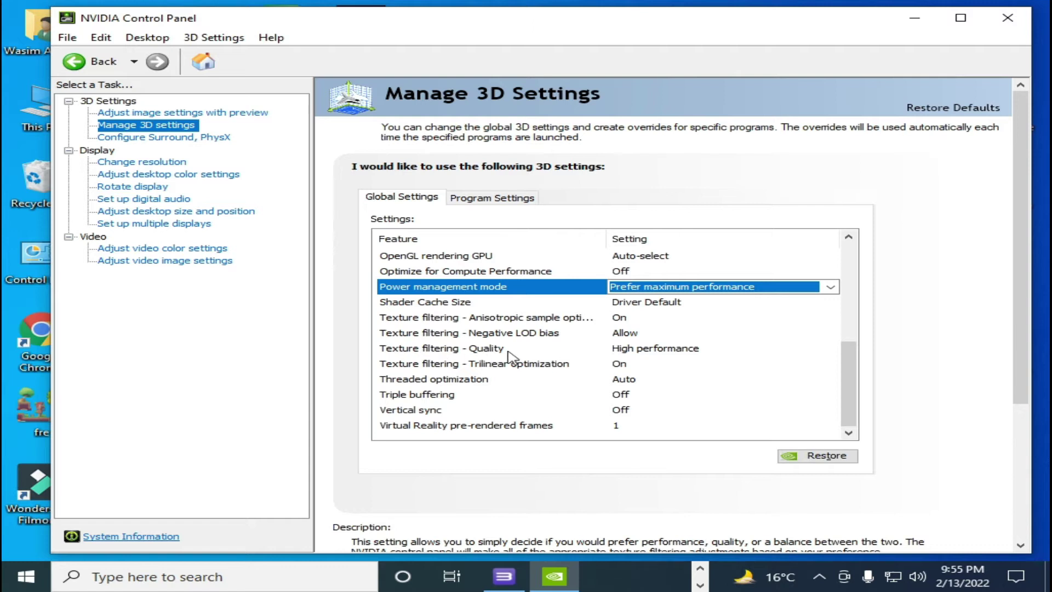
# - Set Texture filtering - Quality to High performance, apply, and close the panel
pyautogui.click(597, 354)
pyautogui.click(691, 349)
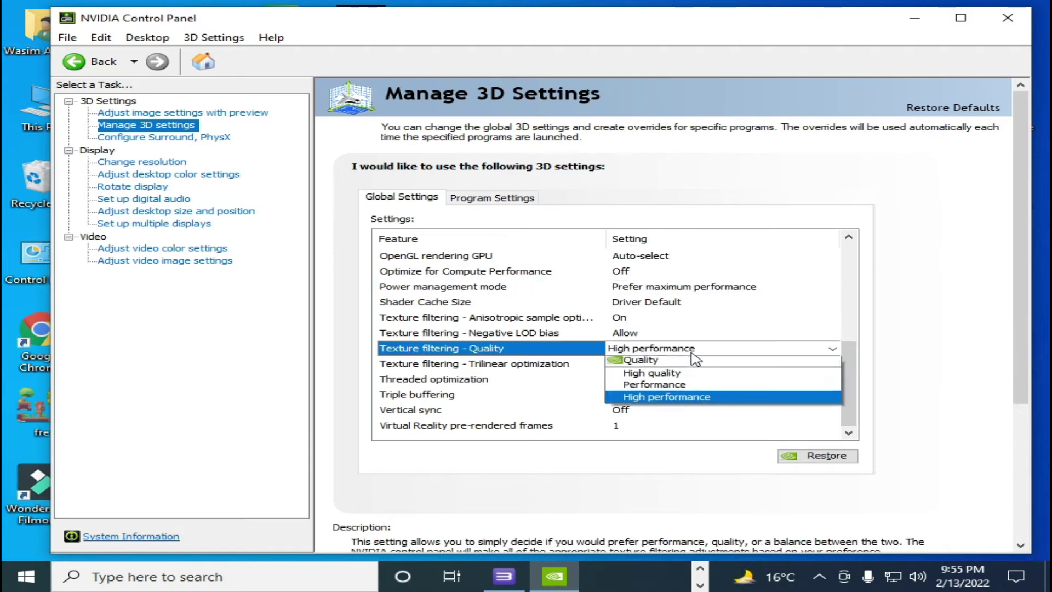
pyautogui.click(671, 400)
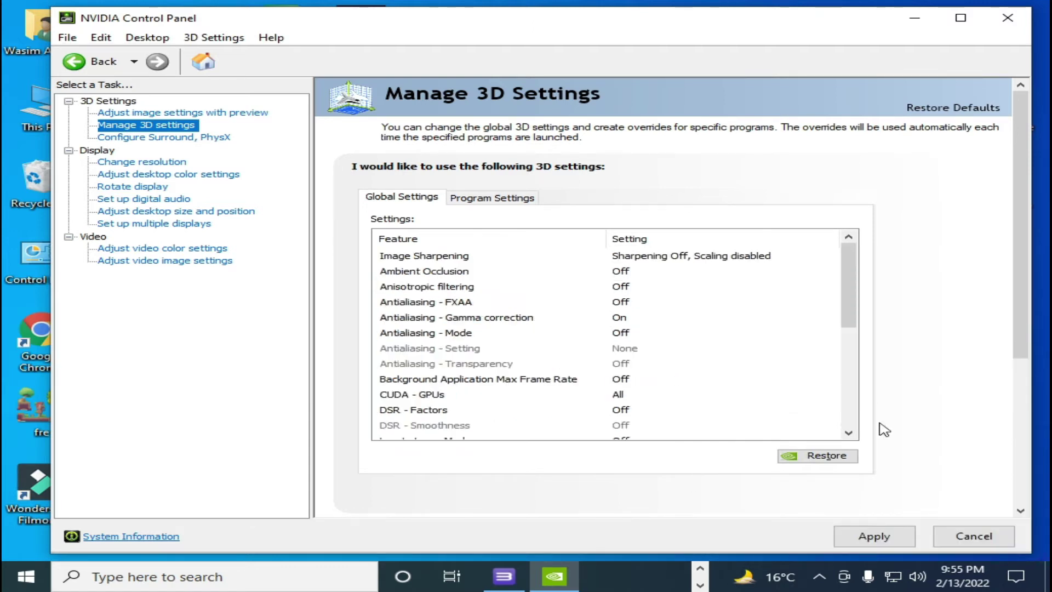
pyautogui.click(879, 536)
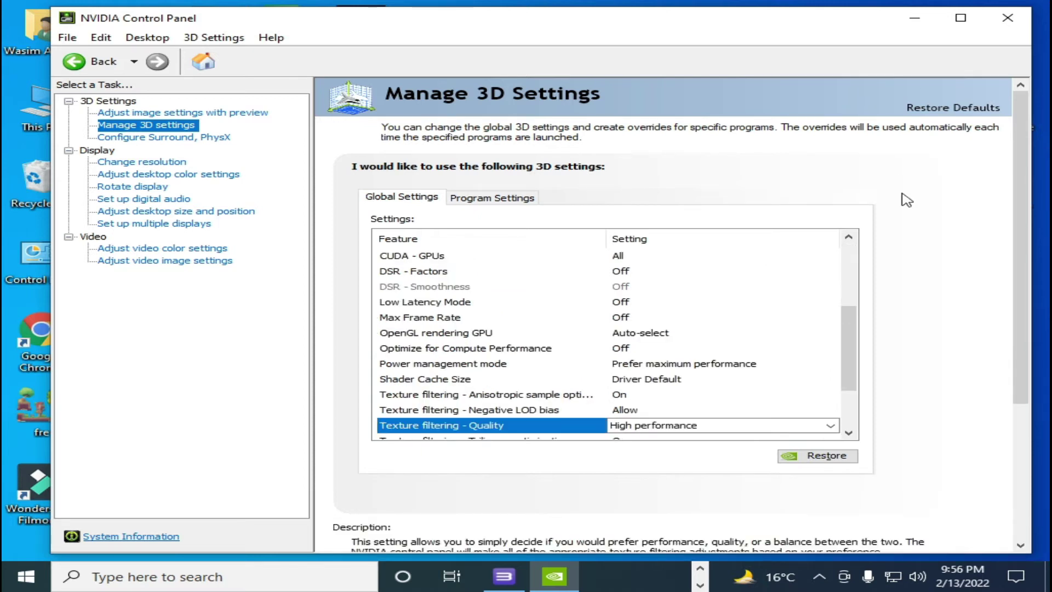
pyautogui.click(1008, 18)
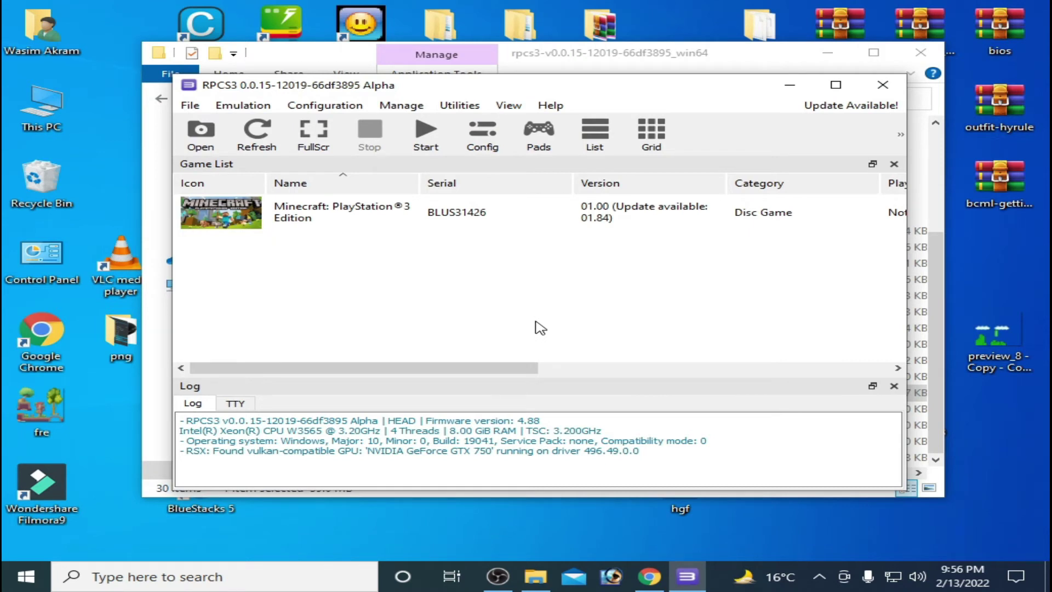
# - Open Device Manager from This PC's Properties system page
pyautogui.doubleClick(41, 111)
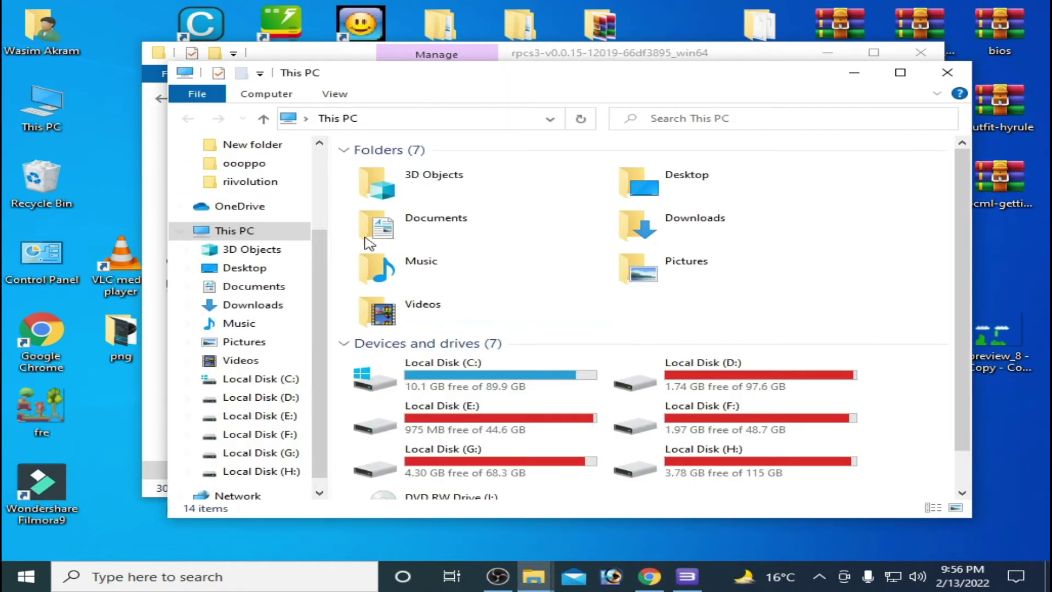
pyautogui.rightClick(891, 471)
pyautogui.click(893, 451)
pyautogui.click(187, 154)
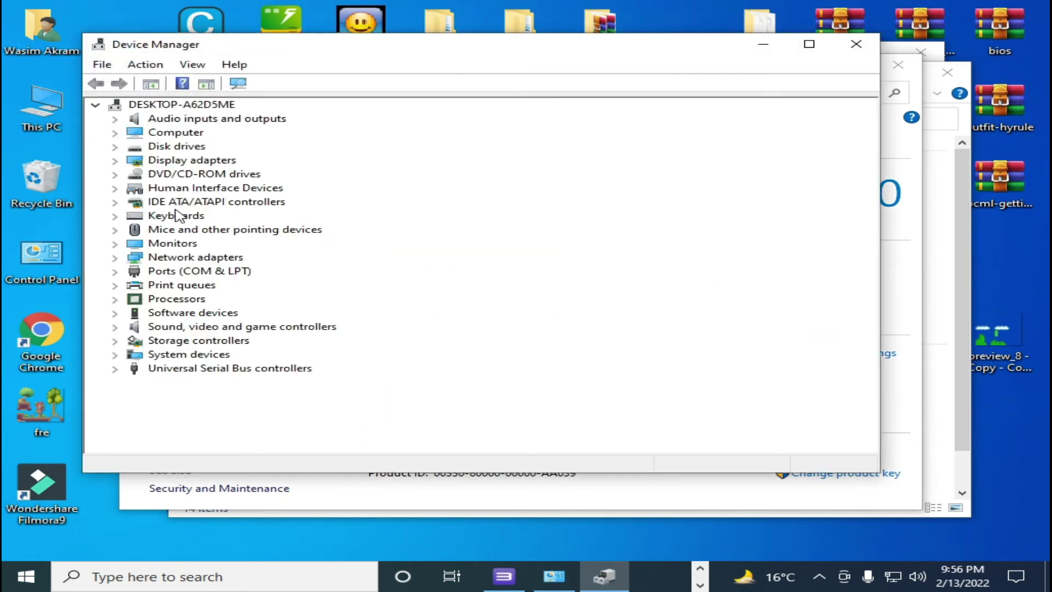
# - Expand Display adapters and cancel disabling the NVIDIA GeForce GTX 750, keeping it enabled
pyautogui.click(115, 159)
pyautogui.click(115, 160)
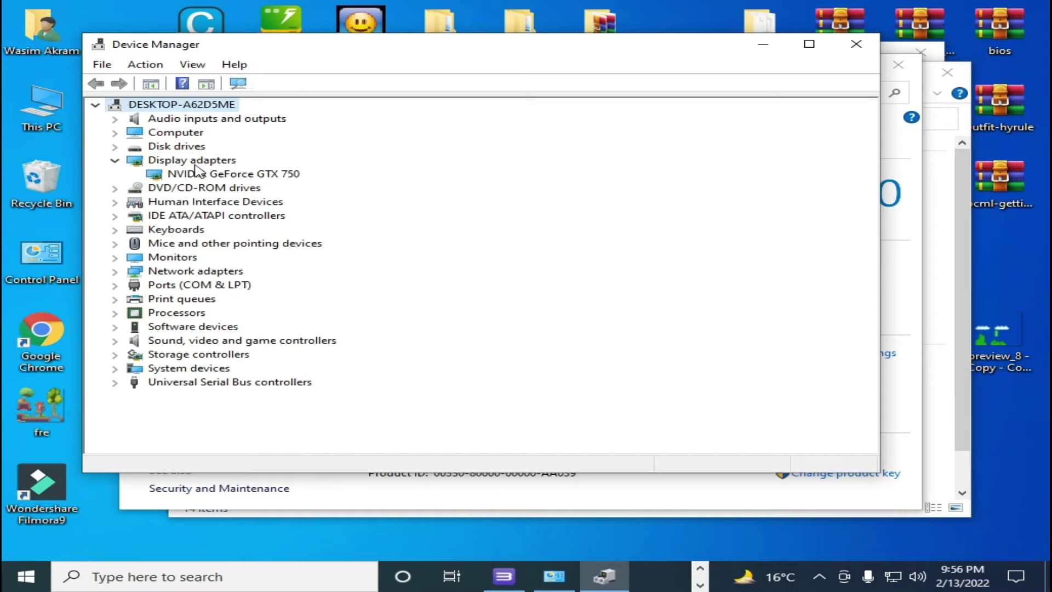
pyautogui.click(231, 174)
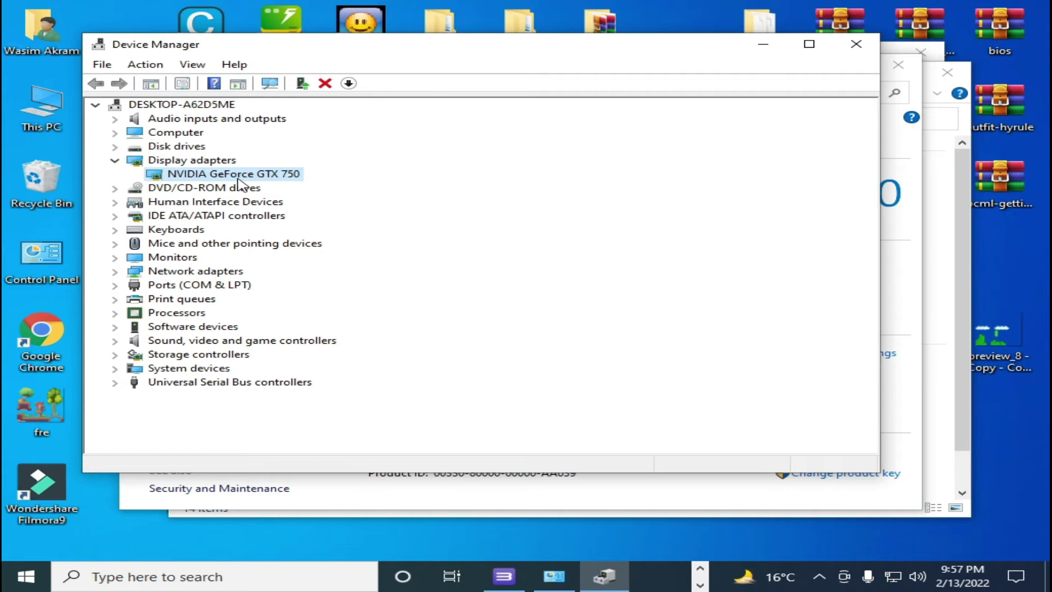
pyautogui.rightClick(240, 179)
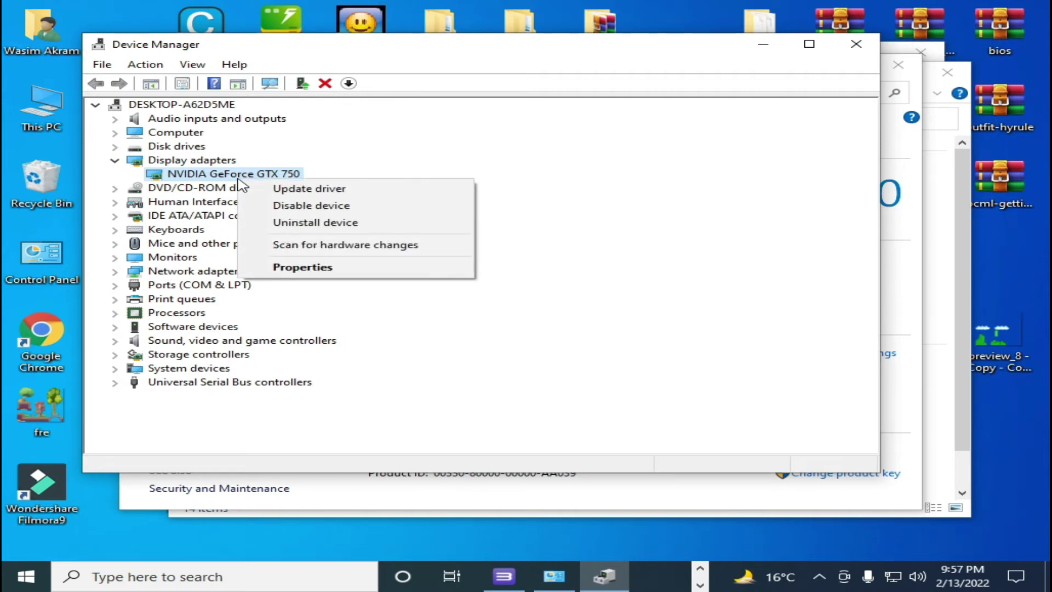
pyautogui.click(304, 207)
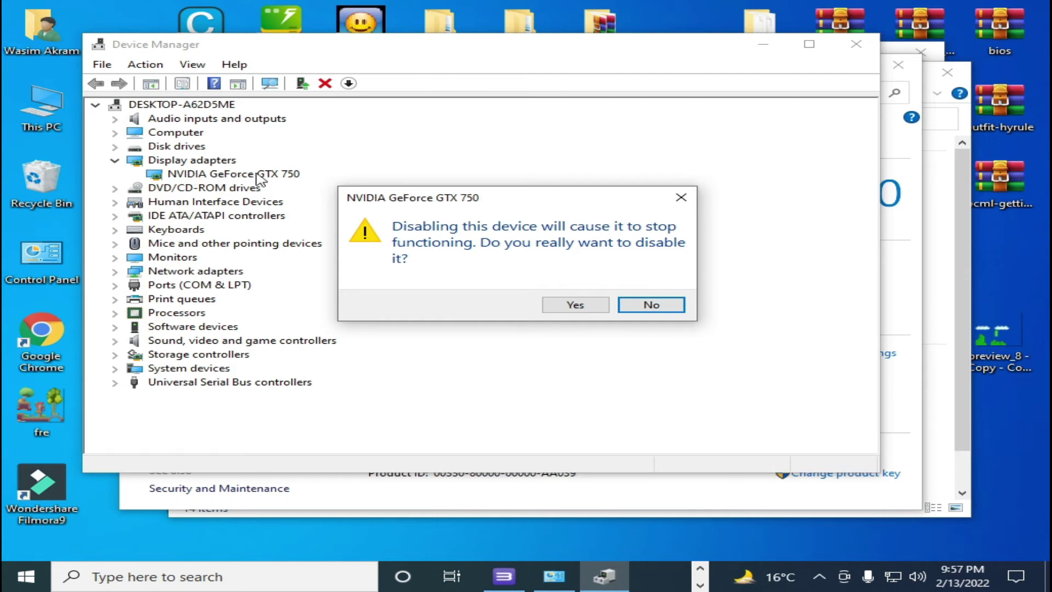
pyautogui.click(674, 311)
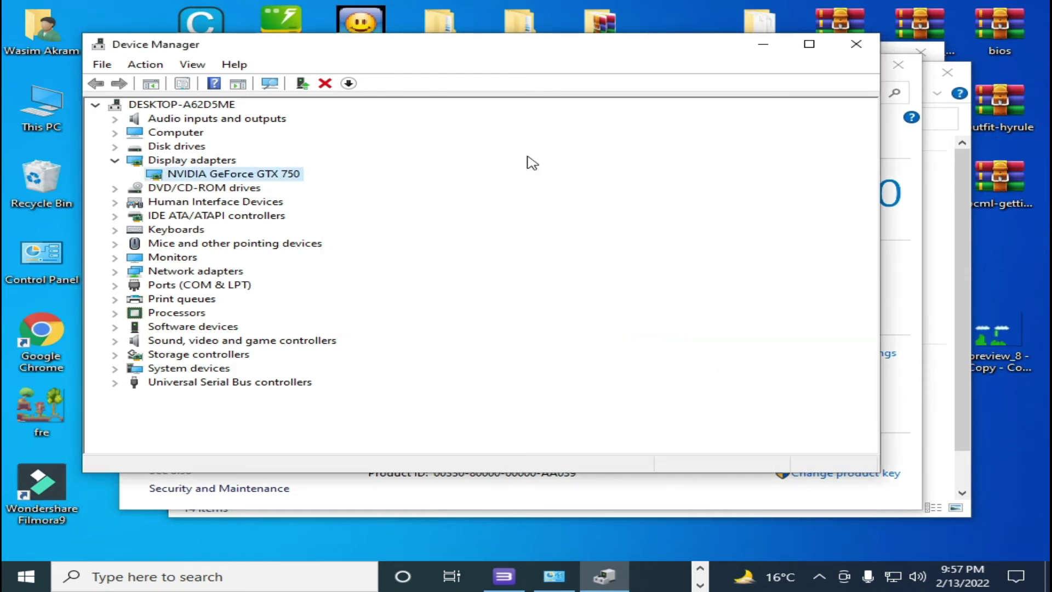
# - Close Device Manager, System and This PC, then open RPCS3's Configuration > GPU settings
pyautogui.click(856, 44)
pyautogui.click(898, 66)
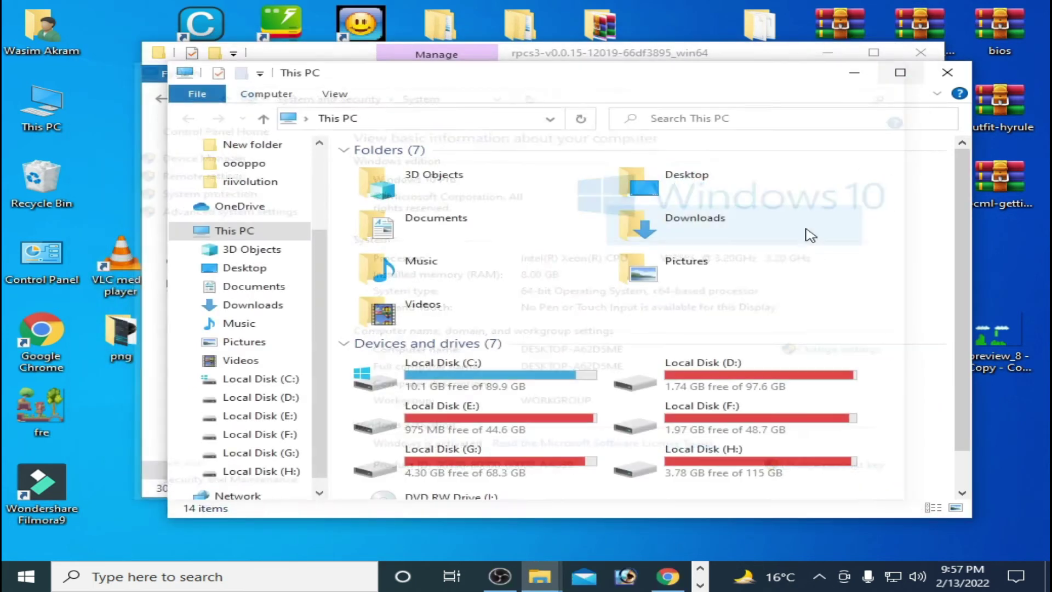
pyautogui.click(947, 72)
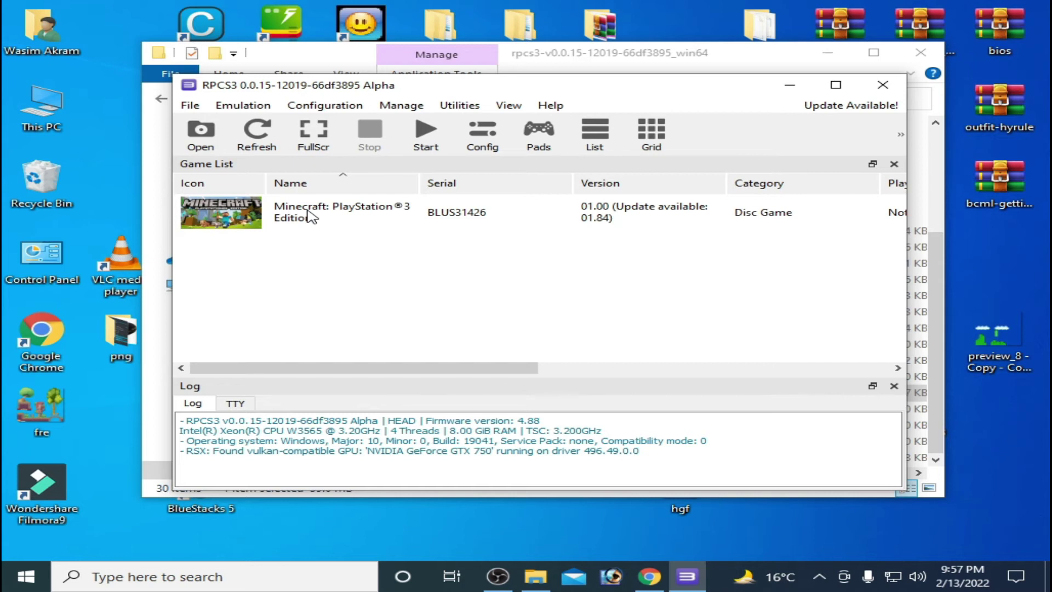
pyautogui.click(324, 105)
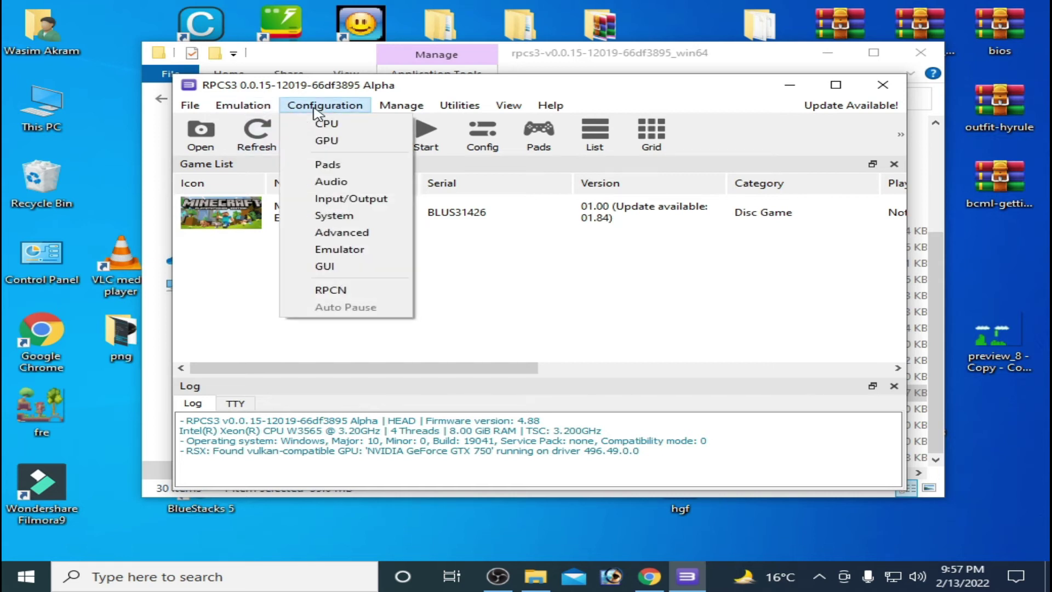
pyautogui.click(326, 140)
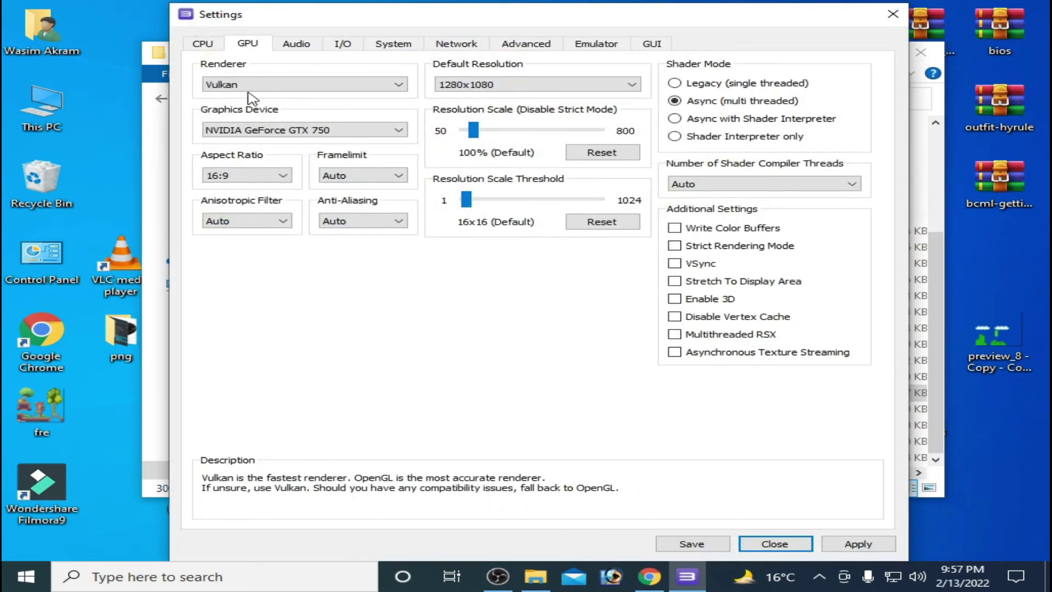
# - Try the OpenGL renderer, then set the renderer back to Vulkan
pyautogui.click(304, 84)
pyautogui.click(237, 107)
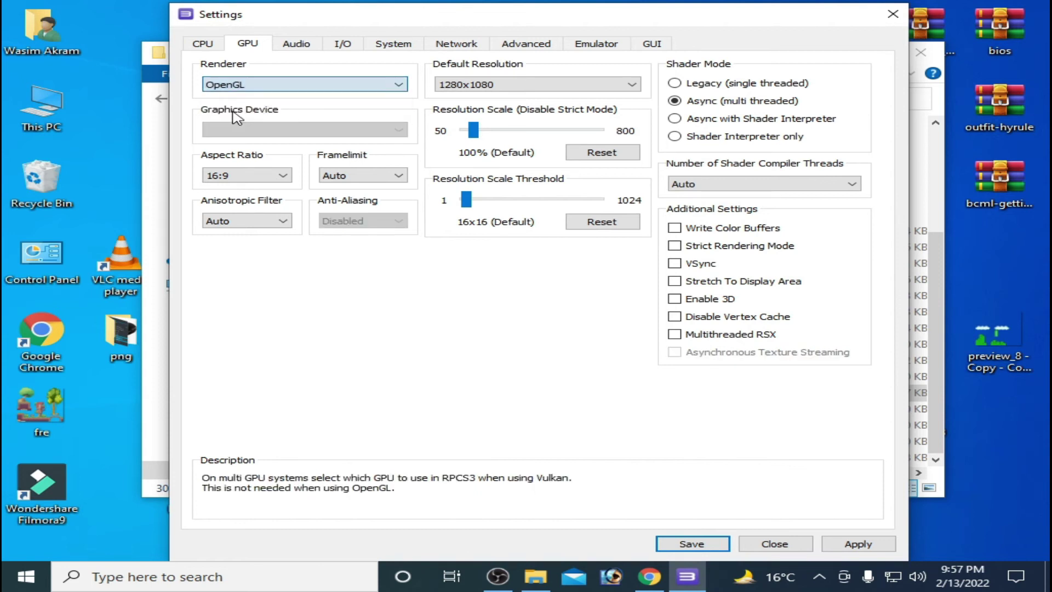
pyautogui.click(300, 84)
pyautogui.click(236, 117)
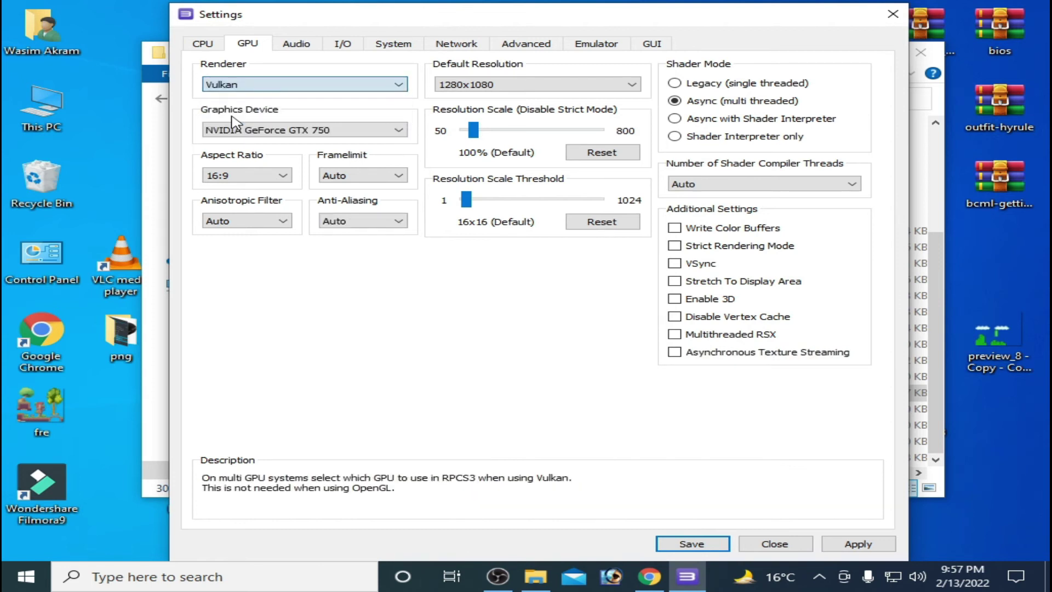
pyautogui.click(317, 86)
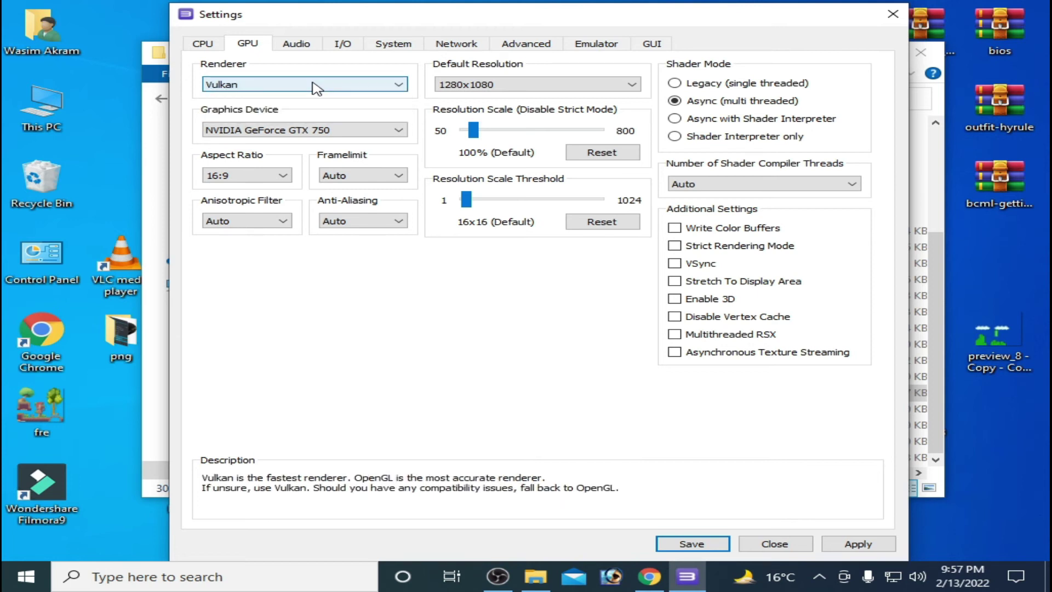
pyautogui.click(318, 86)
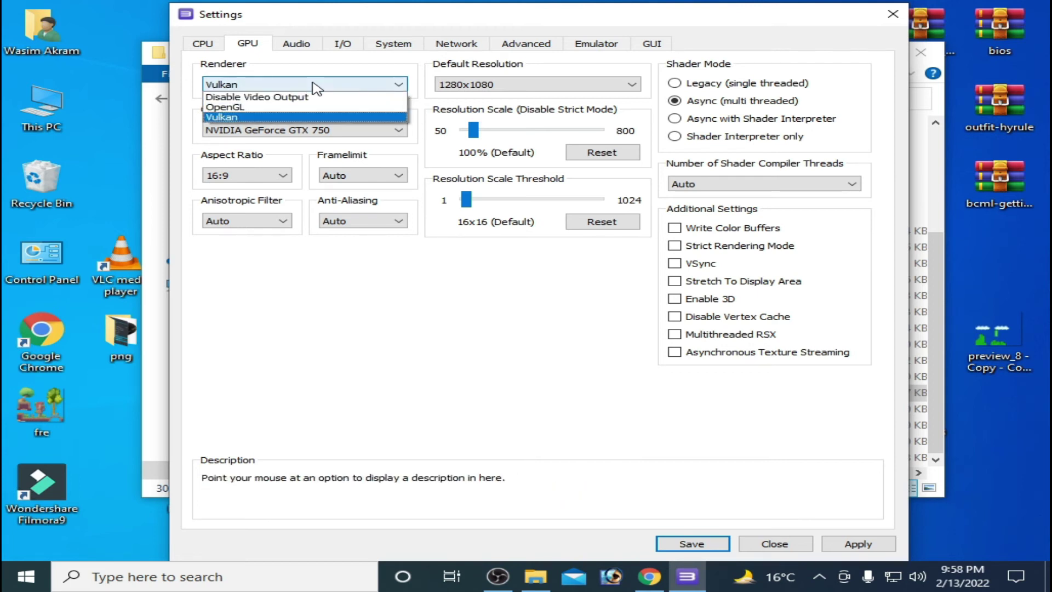
pyautogui.click(238, 117)
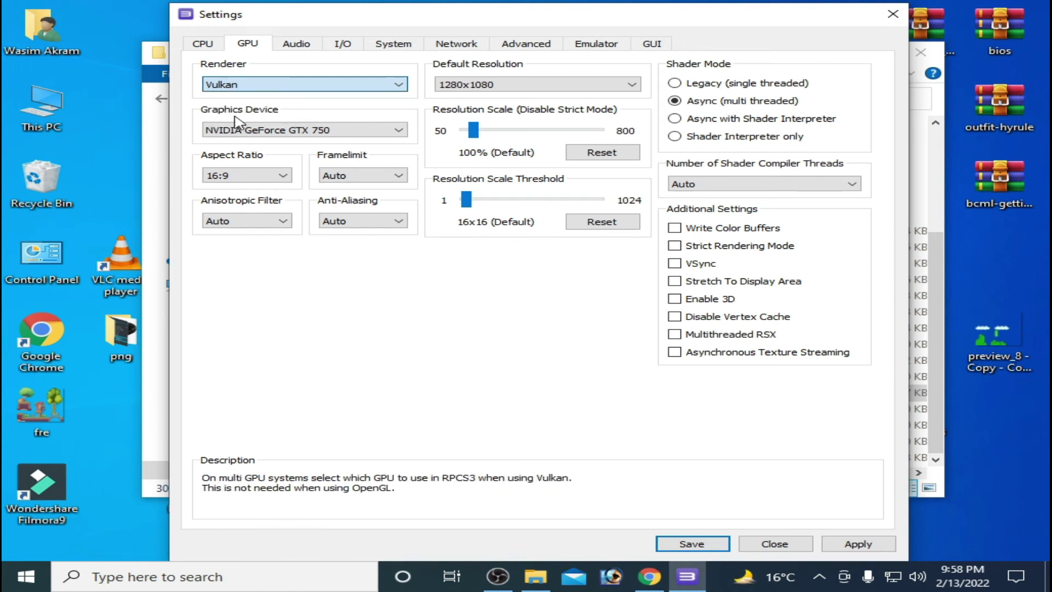
# - Choose NVIDIA GeForce GTX 750 as the graphics device, then try OpenGL once more
pyautogui.click(337, 130)
pyautogui.click(359, 142)
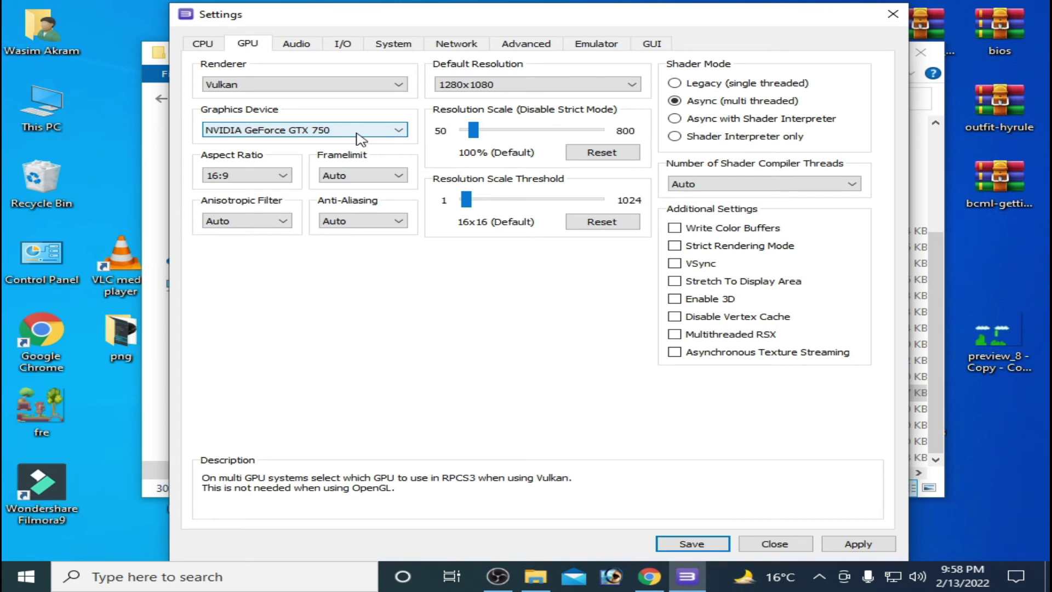
pyautogui.click(230, 84)
pyautogui.click(244, 107)
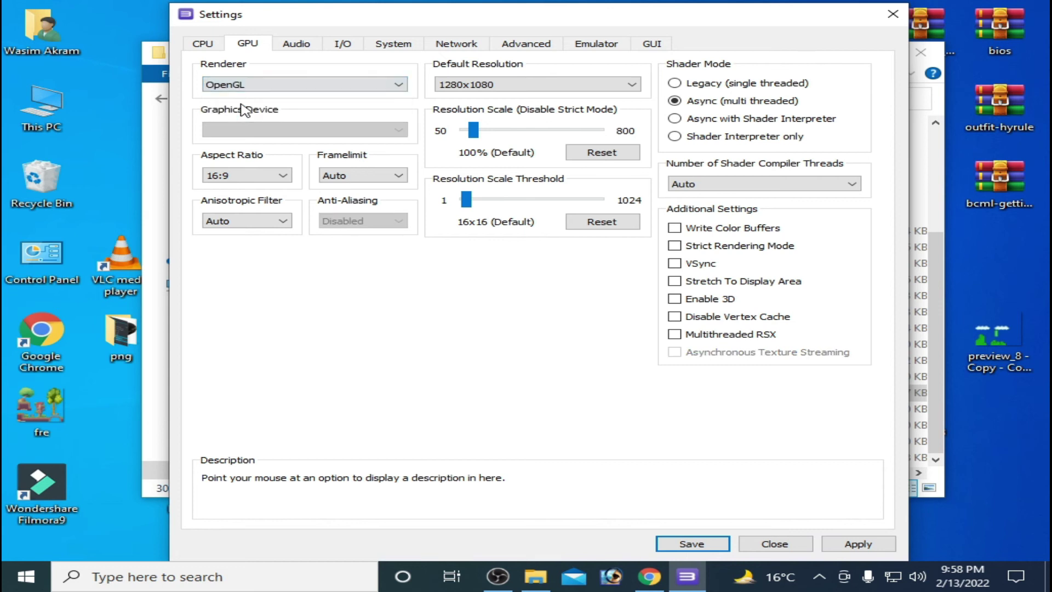
pyautogui.scroll(-1, 275, 89)
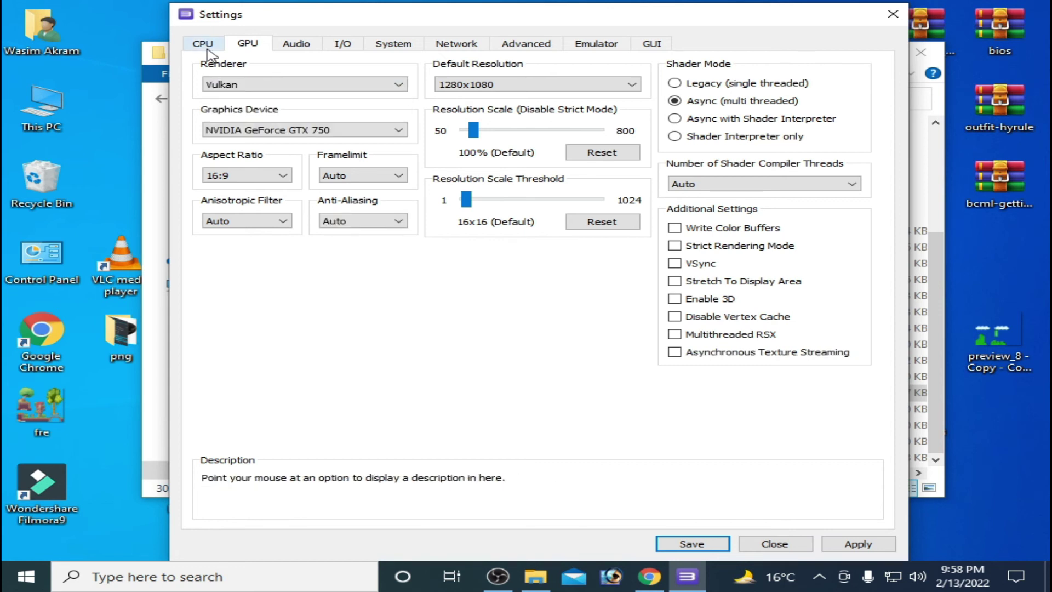
# - On the CPU tab, try the fast interpreter, then set PPU decoder back to Recompiler (LLVM)
pyautogui.click(203, 44)
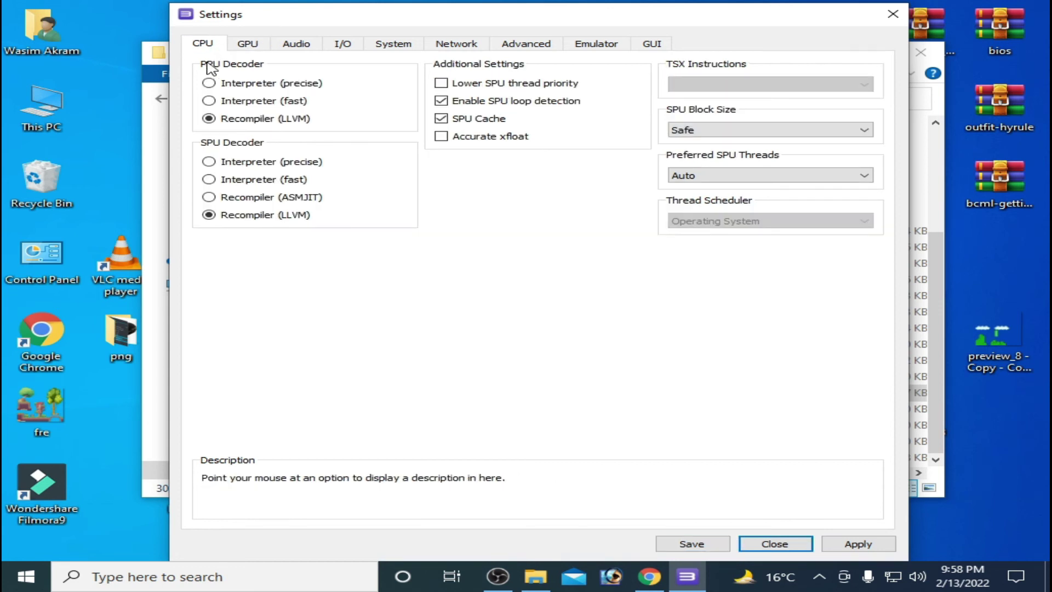
pyautogui.moveTo(263, 118)
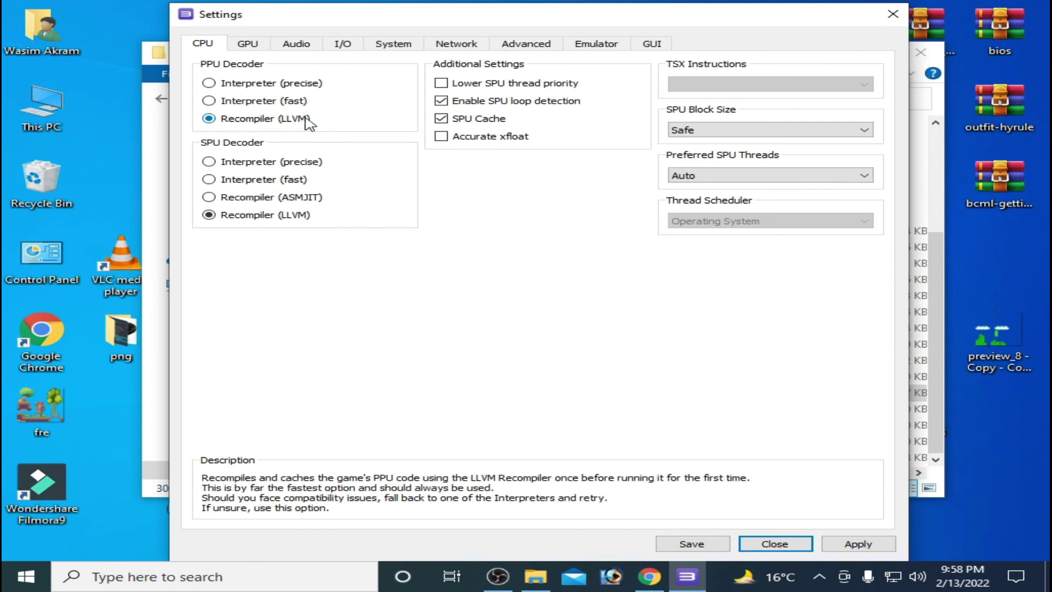
pyautogui.click(210, 101)
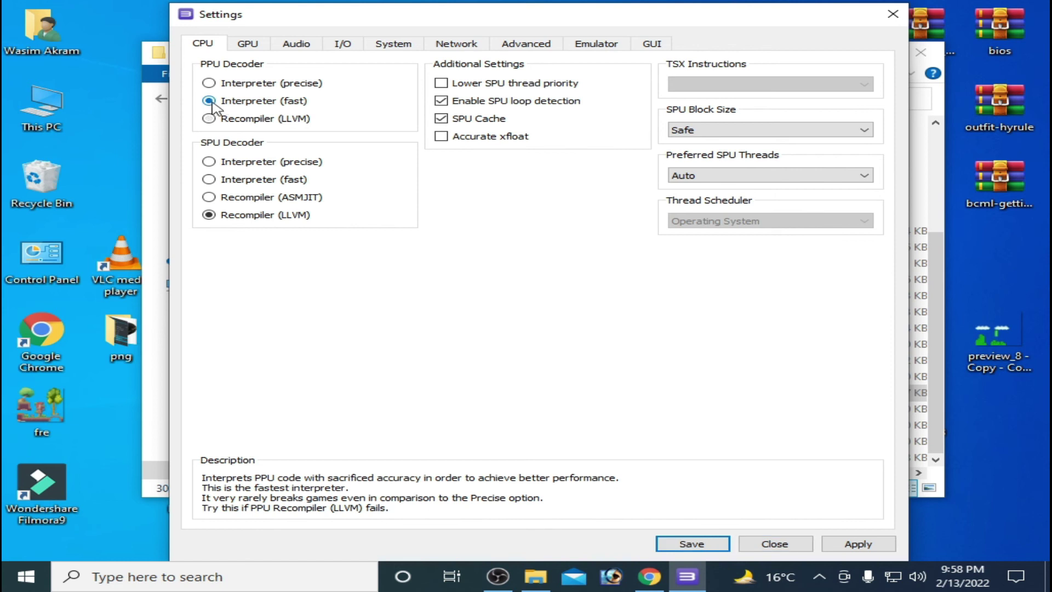
pyautogui.click(209, 118)
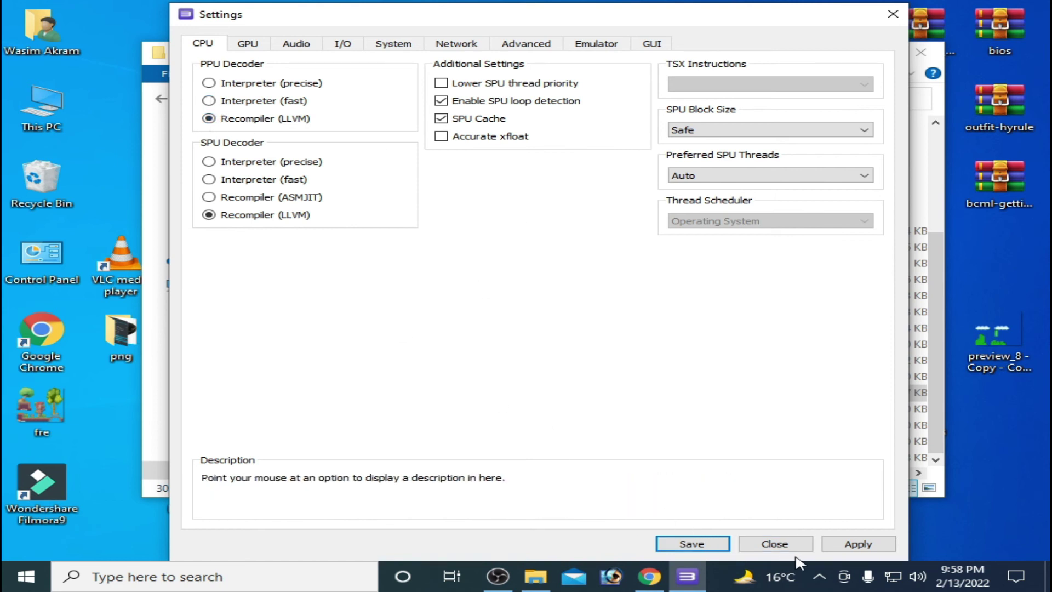
pyautogui.click(691, 543)
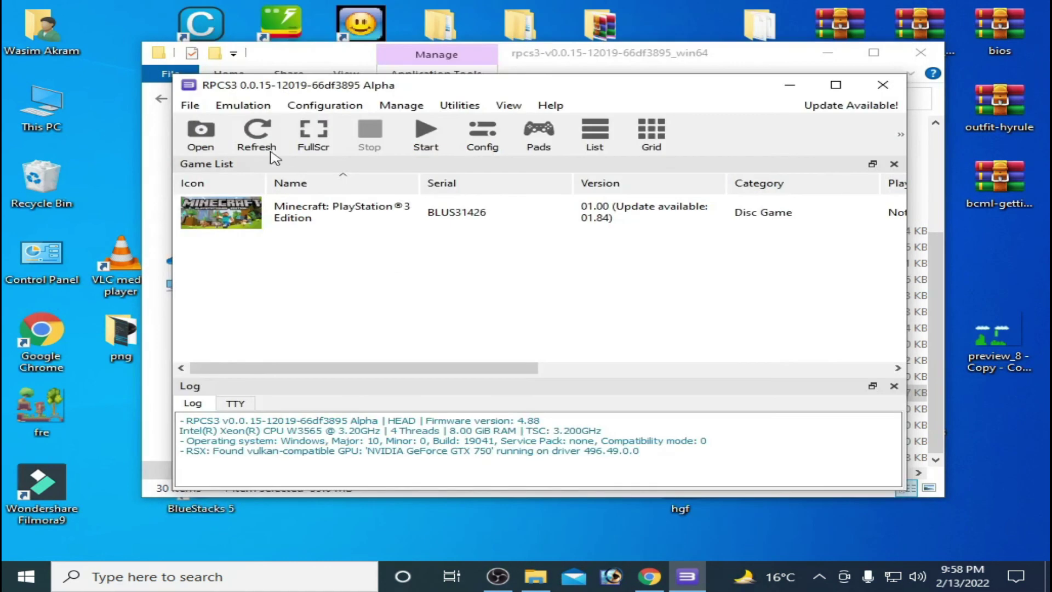
pyautogui.click(358, 215)
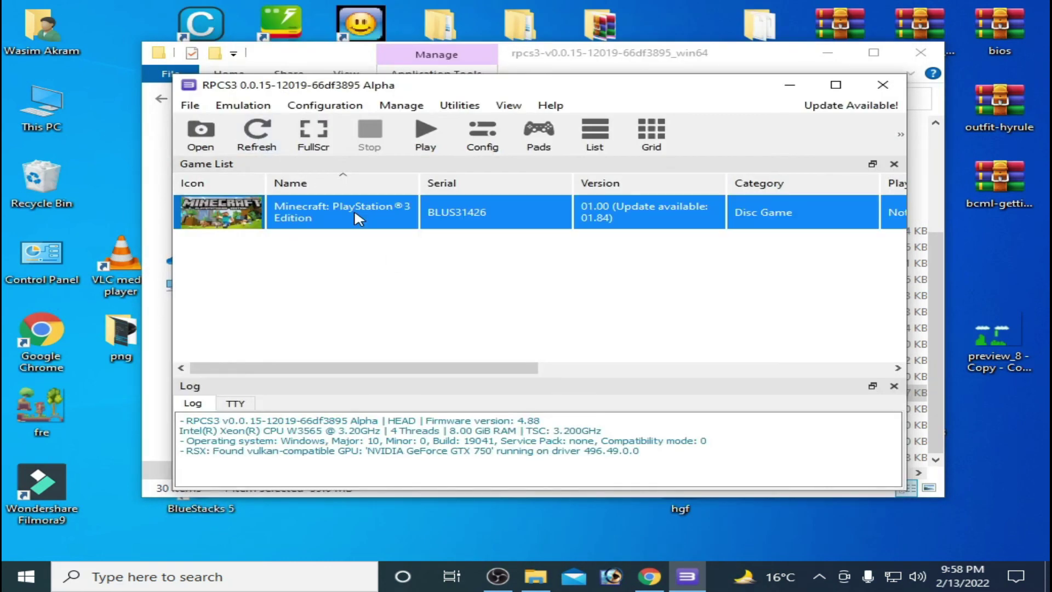